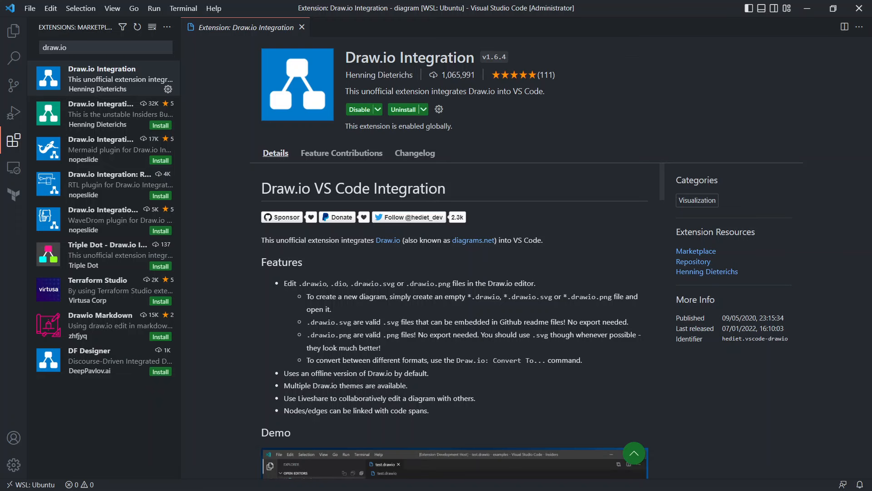
Close the extension page and create a file named architecture.dio in the diagram folder
click(302, 27)
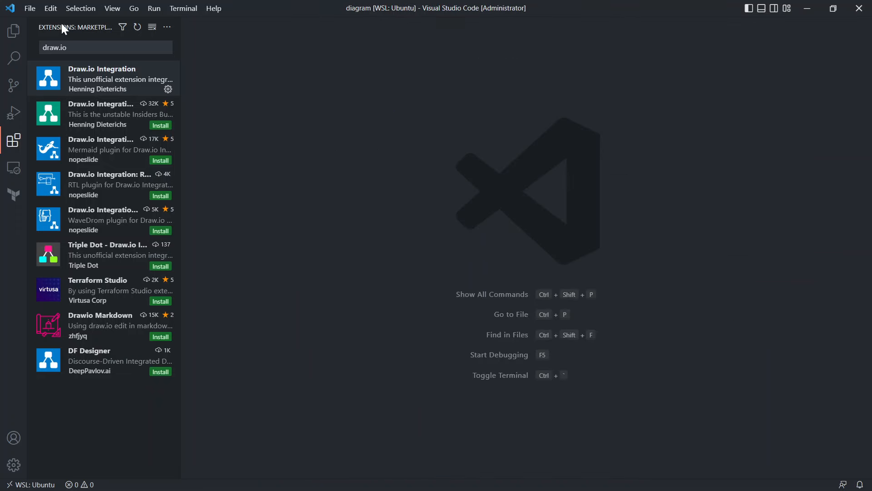
click(14, 32)
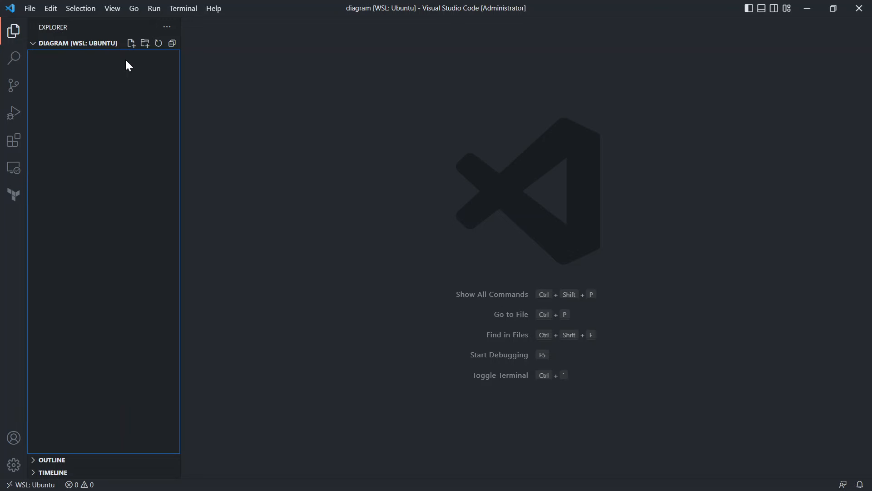
click(131, 44)
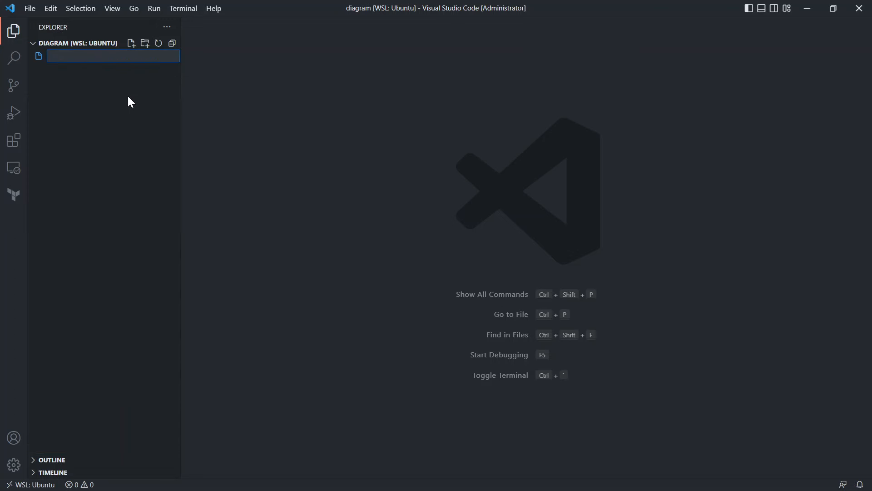
text(architecture.dio)
key(Return)
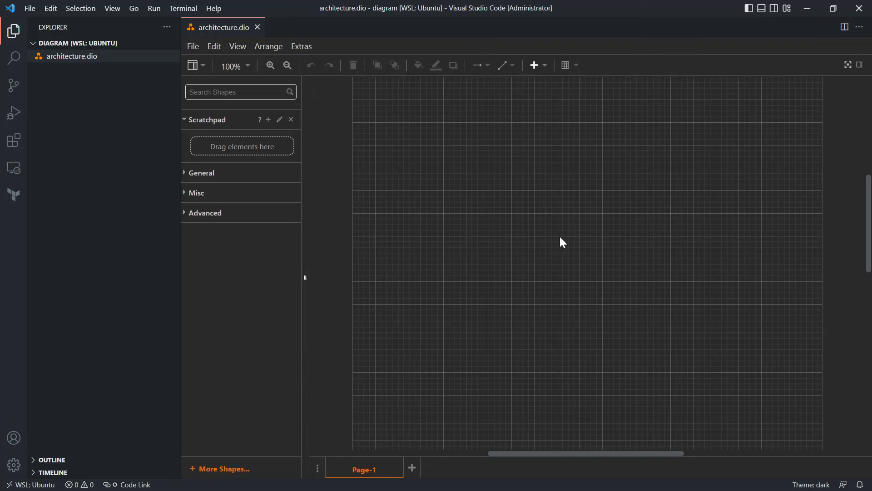
Expand the General and Advanced shape libraries and look over their shapes
click(187, 176)
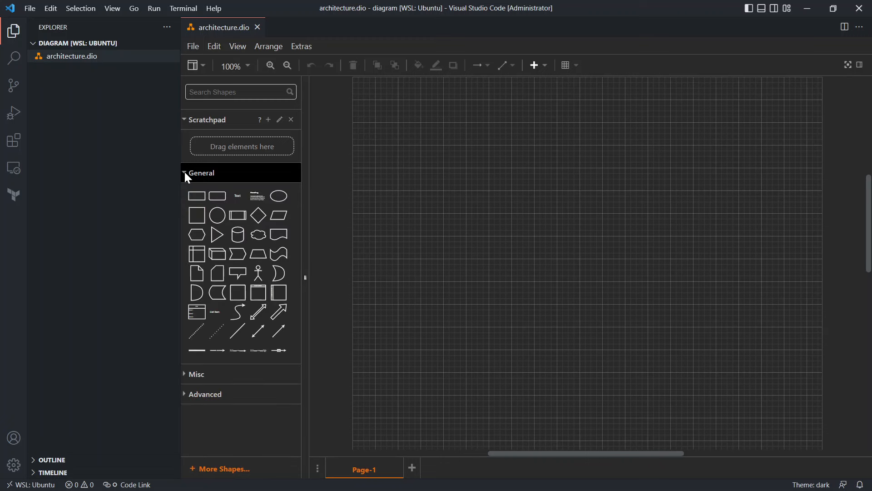
mouse_move(247, 209)
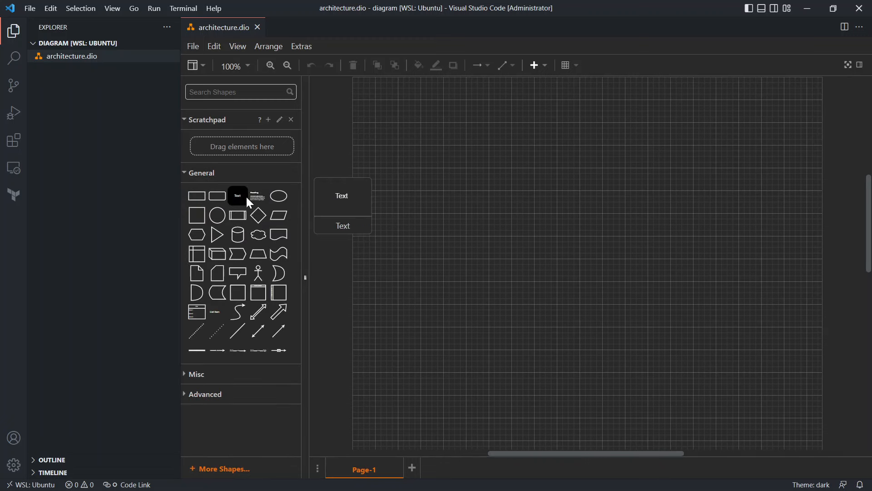
mouse_move(196, 200)
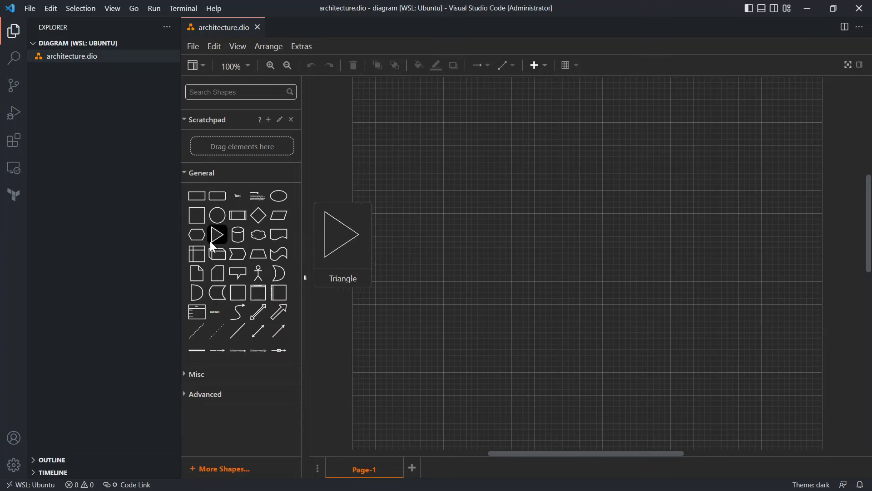
click(181, 394)
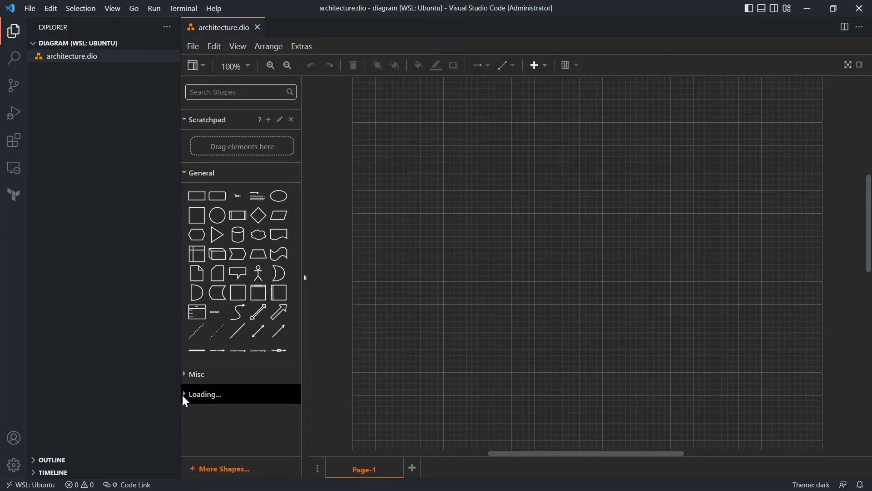
scroll(237, 323, down, 3)
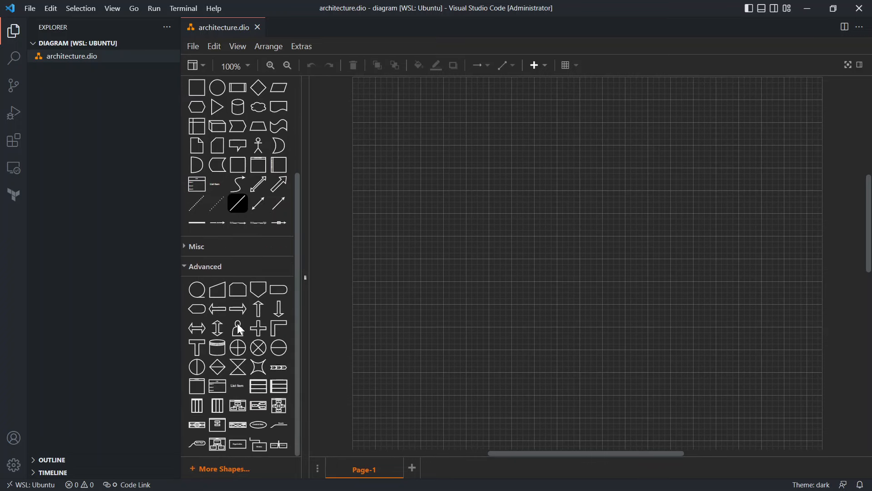
Look through the additional shape libraries in the Software and Networking categories without adding any
click(211, 468)
scroll(367, 220, down, 3)
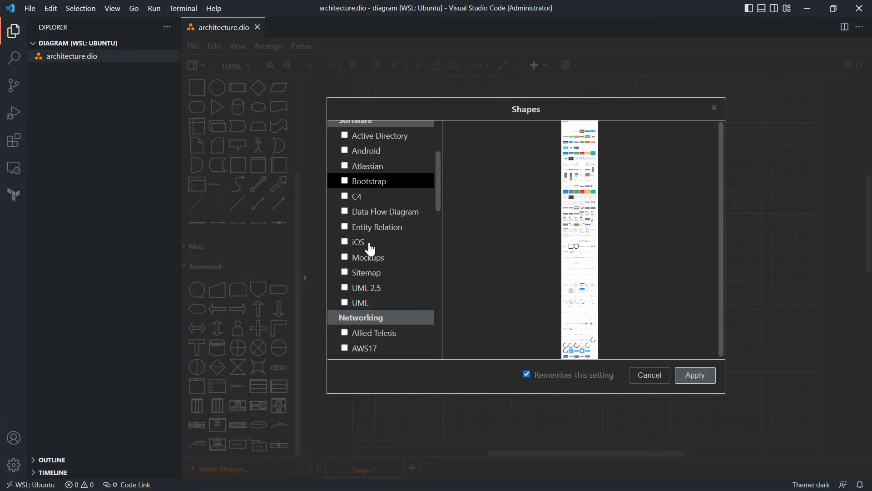
scroll(369, 244, down, 3)
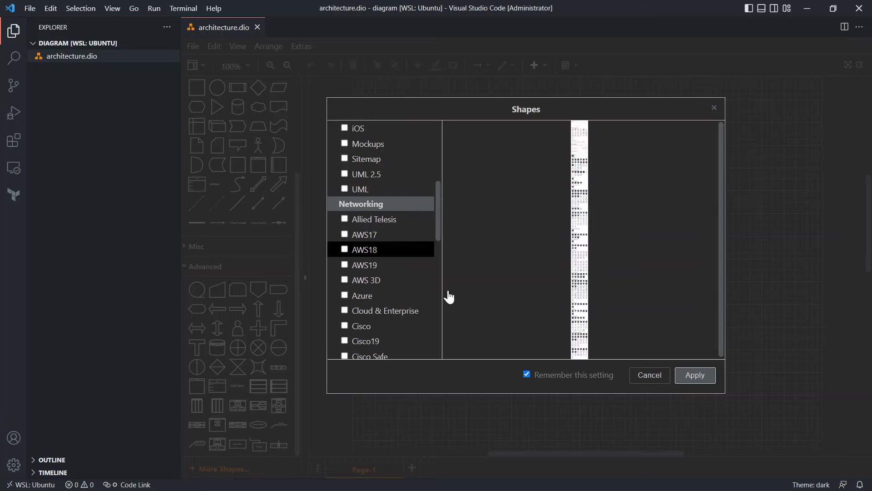
click(650, 374)
Place a rounded rectangle in the upper part of the page and label it "Component 1"
scroll(229, 268, up, 3)
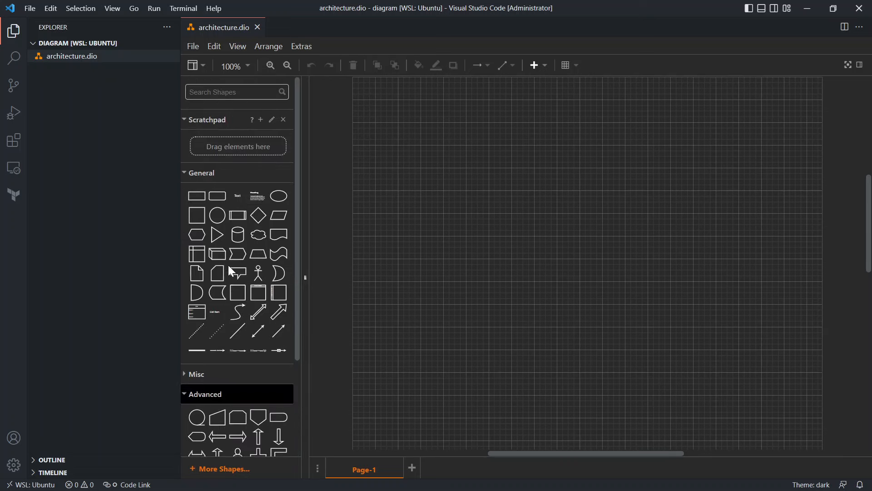
mouse_move(203, 196)
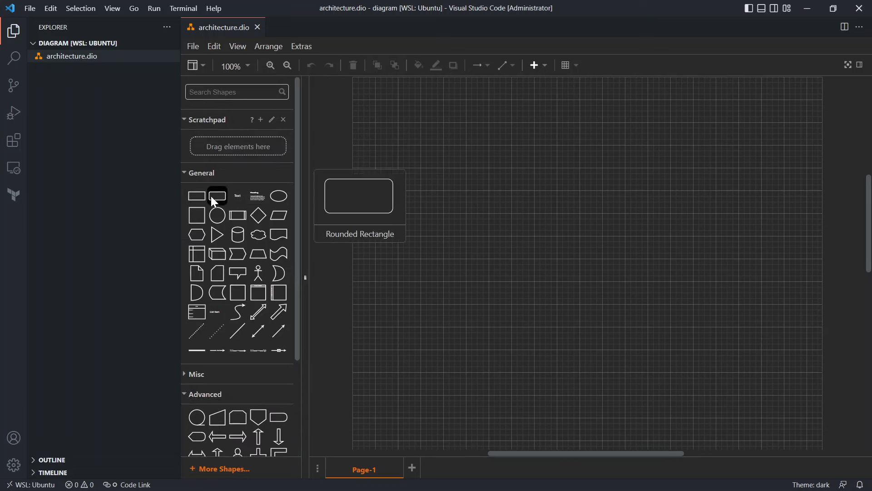
click(214, 196)
drag(600, 270, 458, 163)
double_click(452, 150)
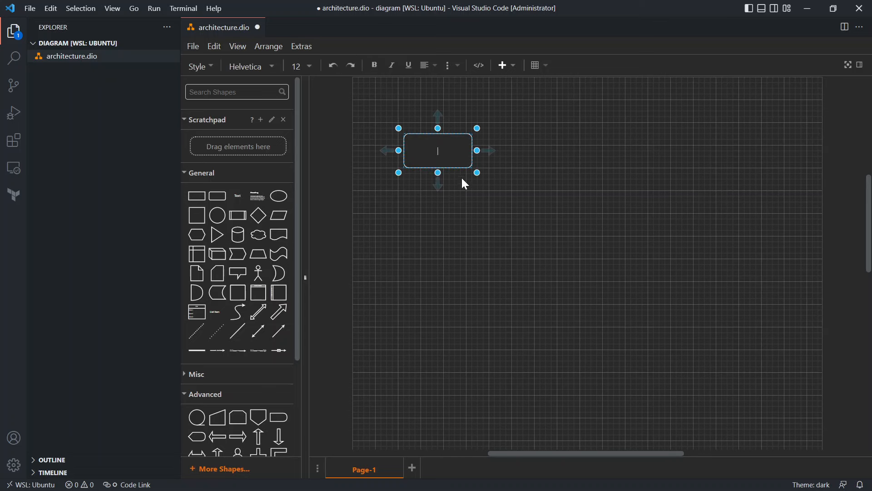
text(Component 1)
key(Escape)
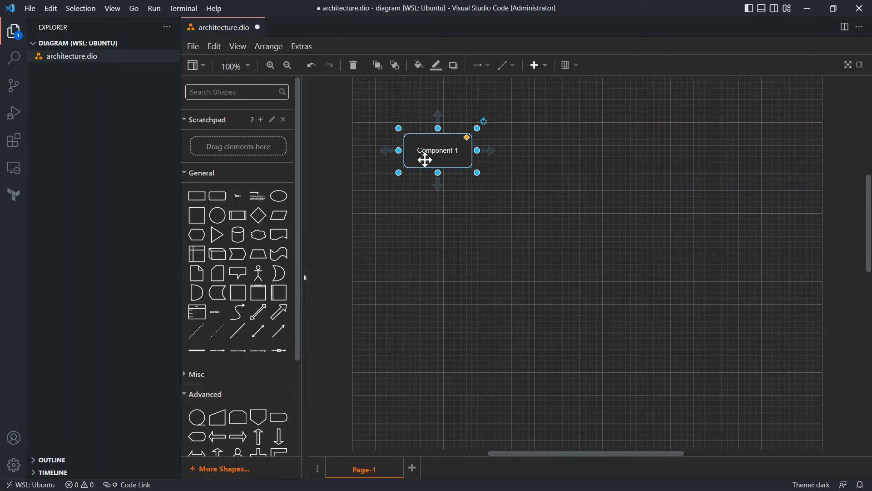
Duplicate the Component 1 box to its right on the same level and label the copy "Component 2"
drag(425, 160, 565, 151)
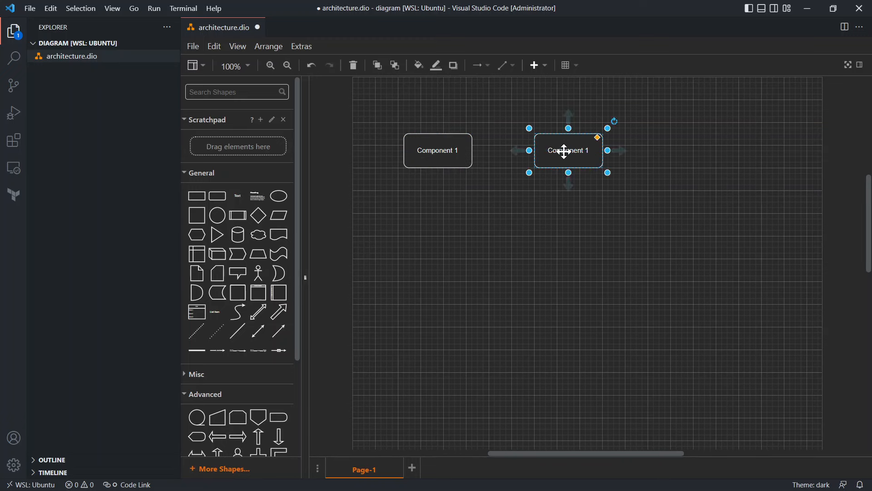
double_click(590, 149)
key(Escape)
double_click(591, 149)
text(Component 2)
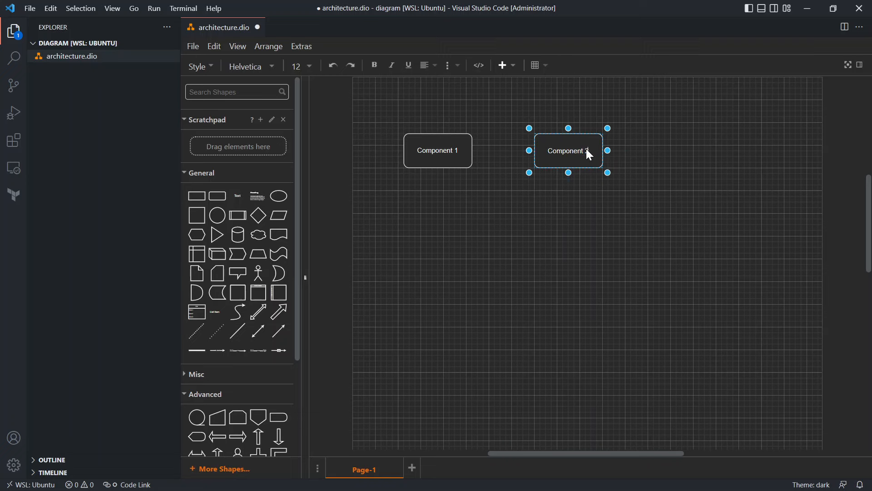
click(591, 194)
Connect Component 1 to Component 2 with an arrow
click(456, 156)
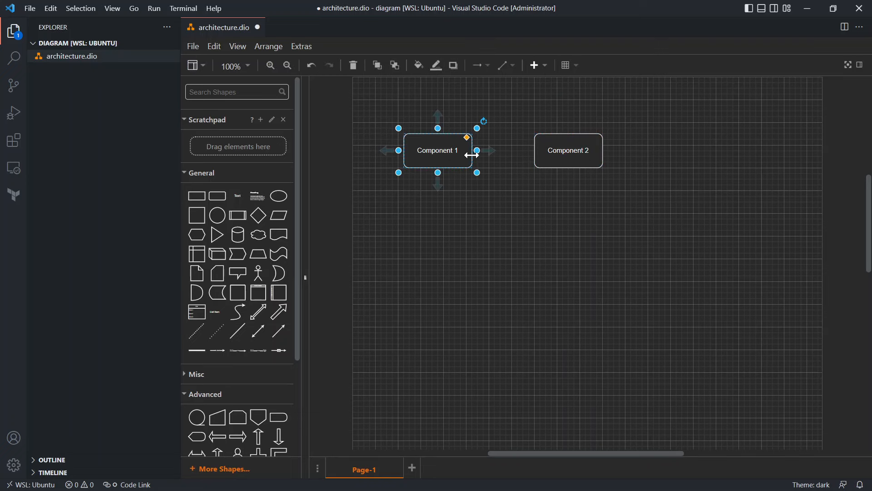
drag(482, 151, 540, 153)
click(586, 296)
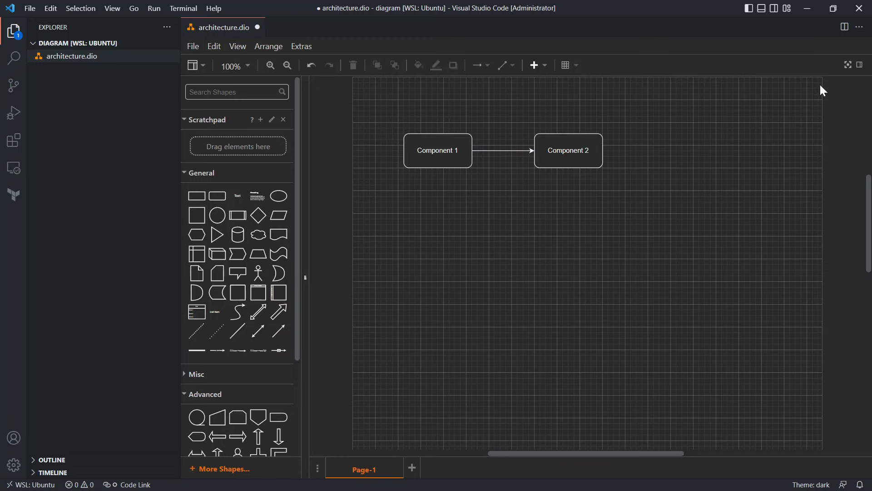
Apply the purple style to Component 1 and the light blue style to Component 2
click(860, 65)
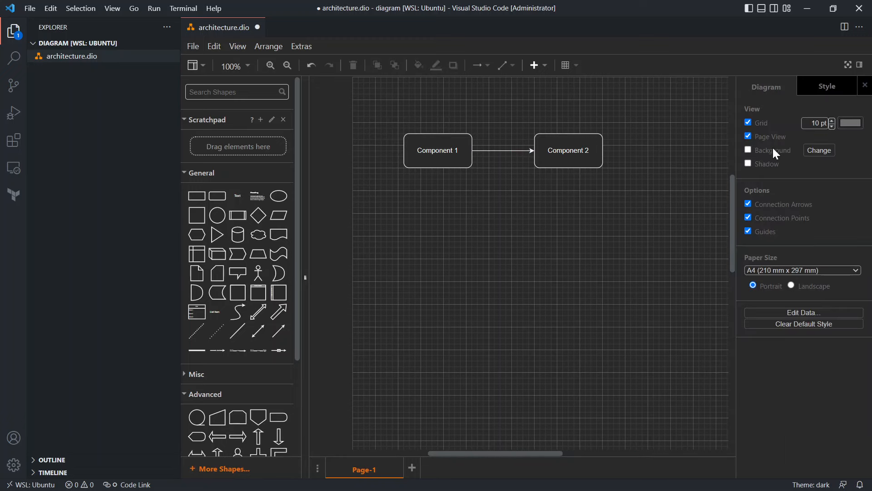
click(422, 149)
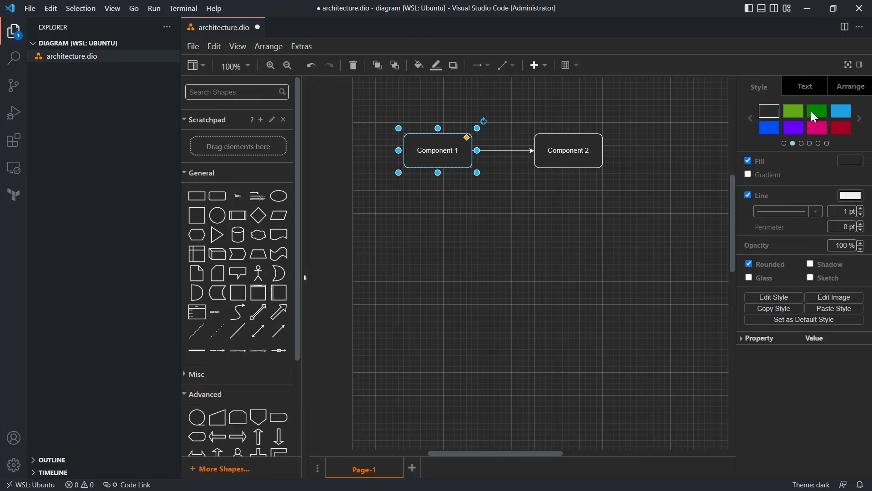
click(790, 127)
click(586, 147)
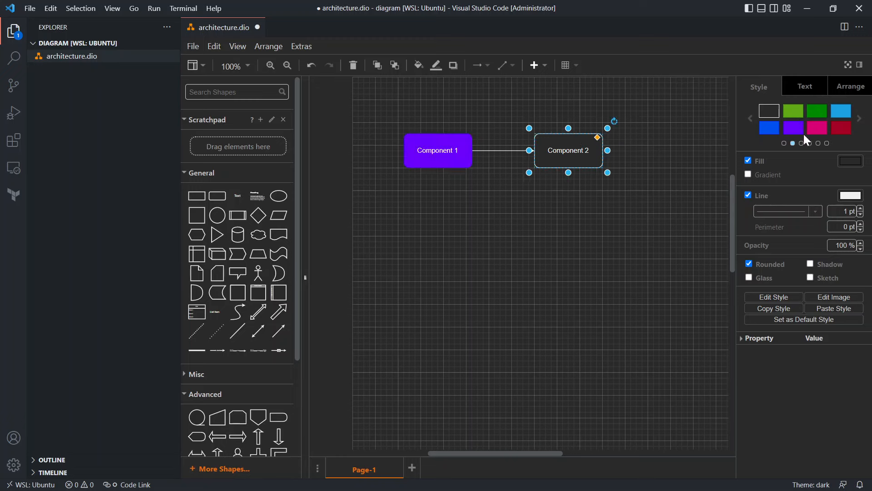
click(841, 113)
click(670, 264)
click(577, 152)
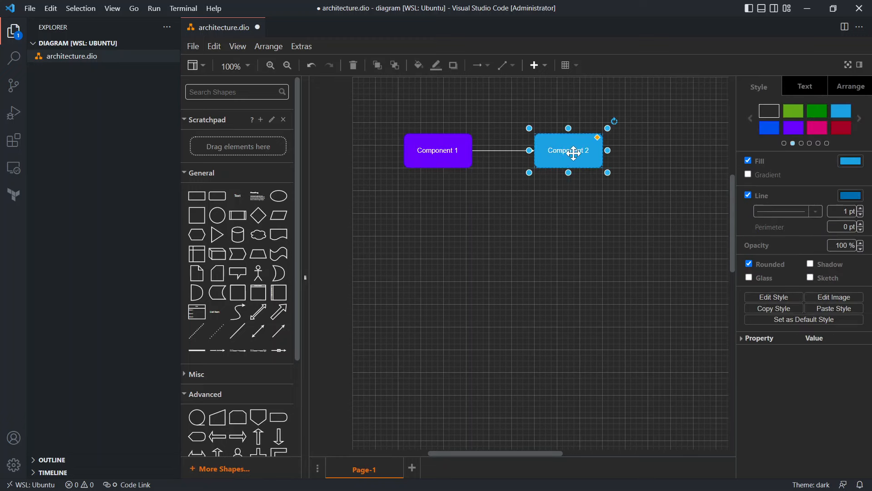
click(500, 299)
Add a text element reading "DRAW IO INTEGRATION" below the connecting arrow and save the diagram
drag(236, 195, 506, 200)
double_click(508, 203)
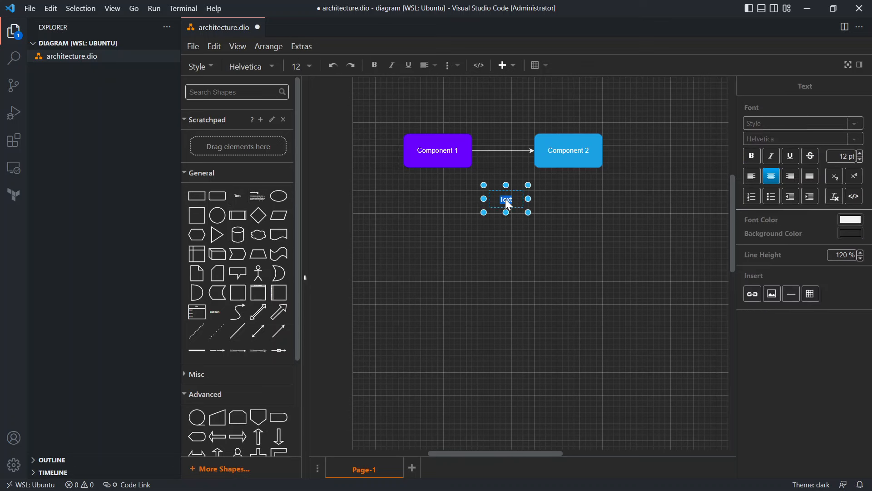
text(DB)
text(AW I)
text(O INTERS)
key(BackSpace)
key(BackSpace)
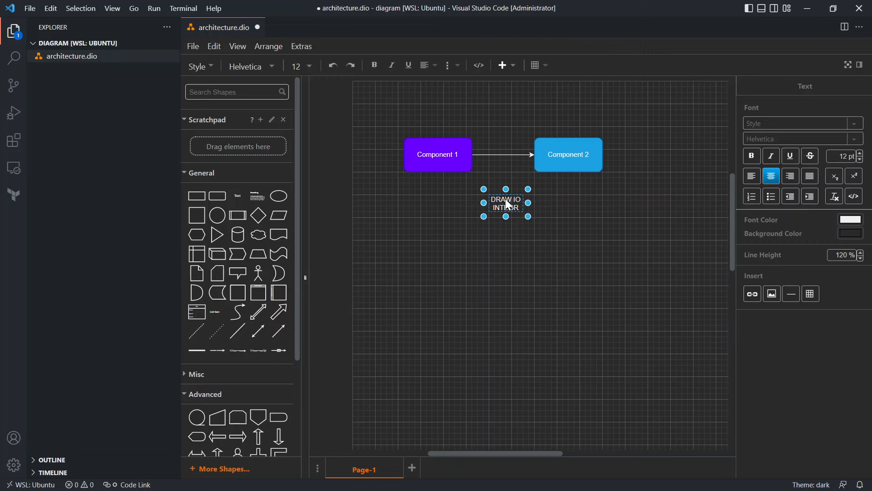
text(GRATION)
click(521, 276)
click(521, 275)
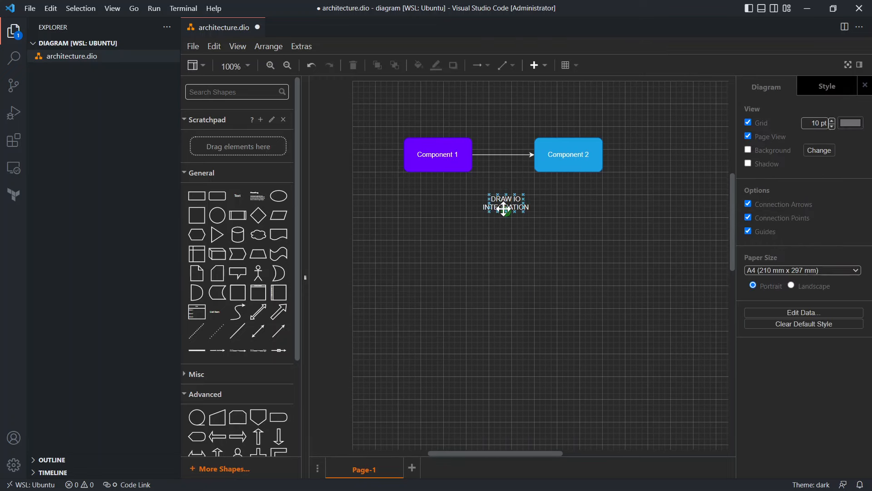
click(533, 282)
key(ctrl+s)
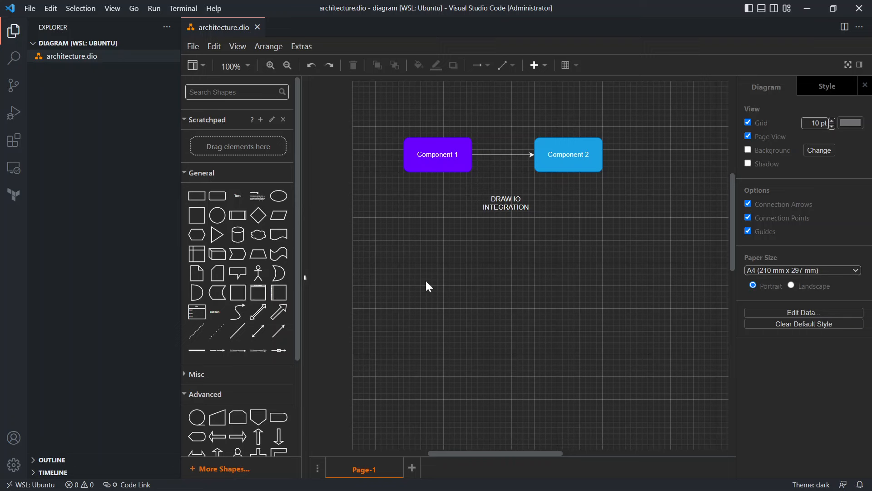
Check which file formats the Draw.io: Export To command offers, without exporting the diagram
key(ctrl+shift+p)
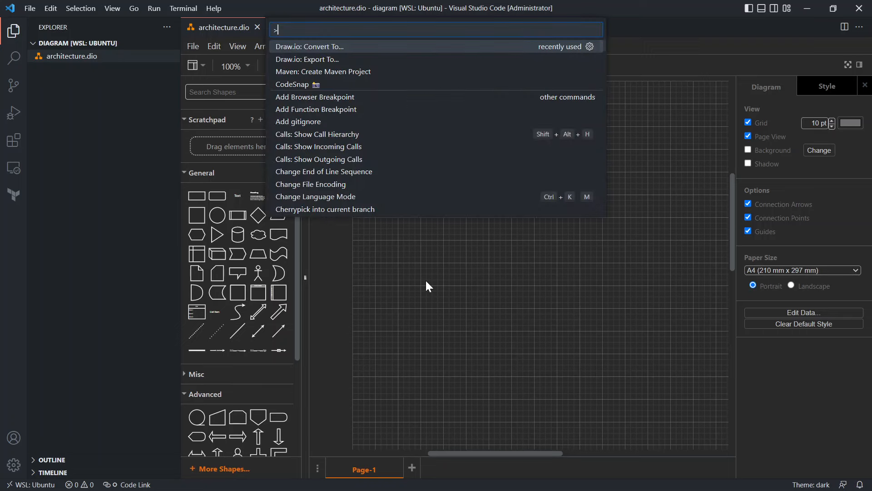
text(draw)
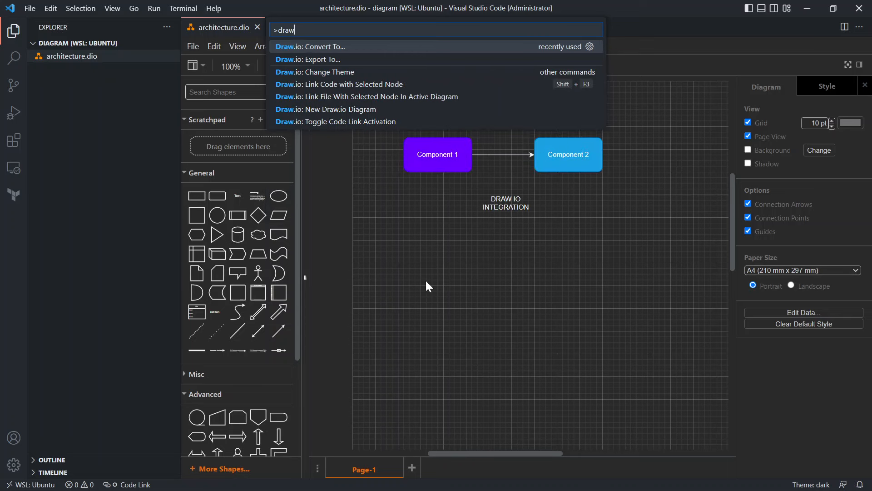
click(336, 62)
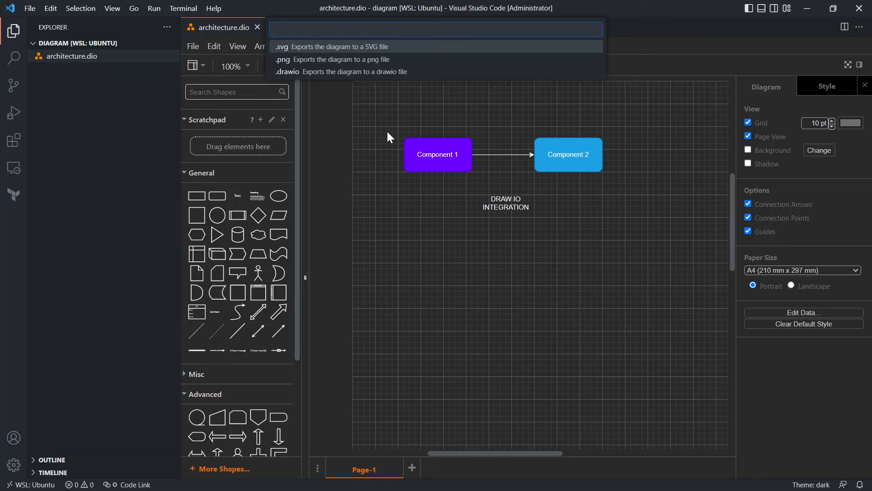
click(413, 279)
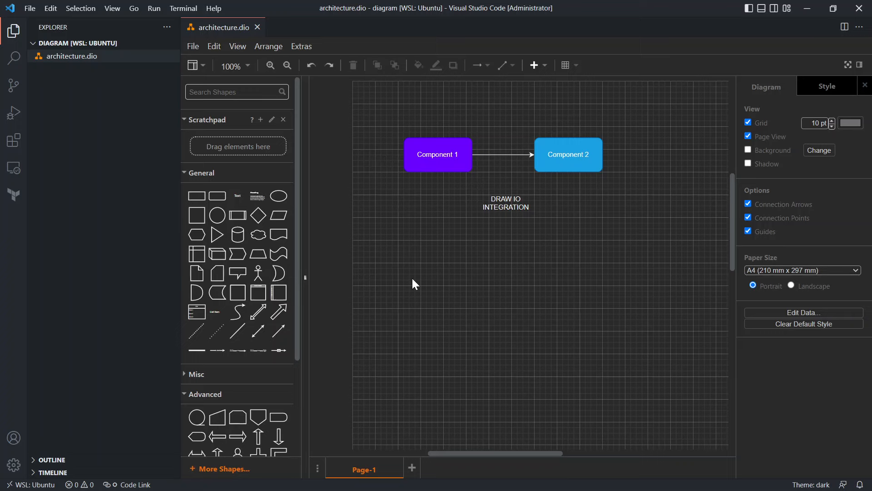
Convert the diagram to an editable .drawio.svg file with the Draw.io: Convert To command
key(ctrl+shift+p)
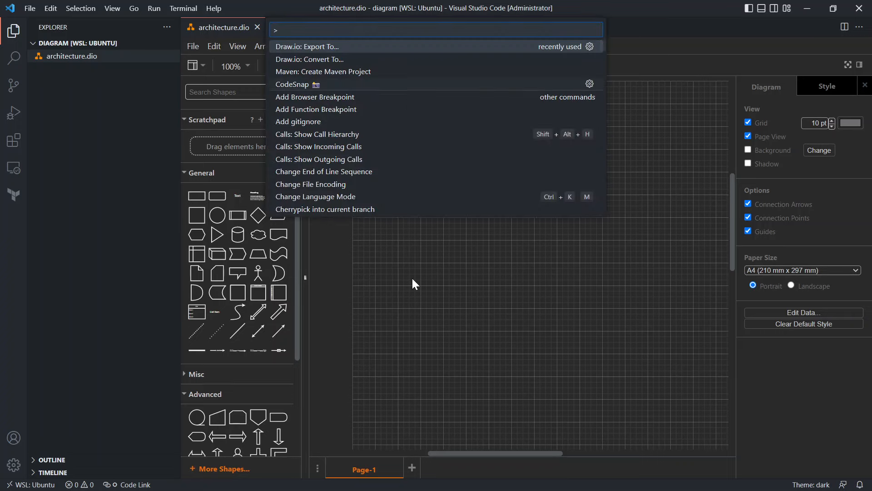
text(draw)
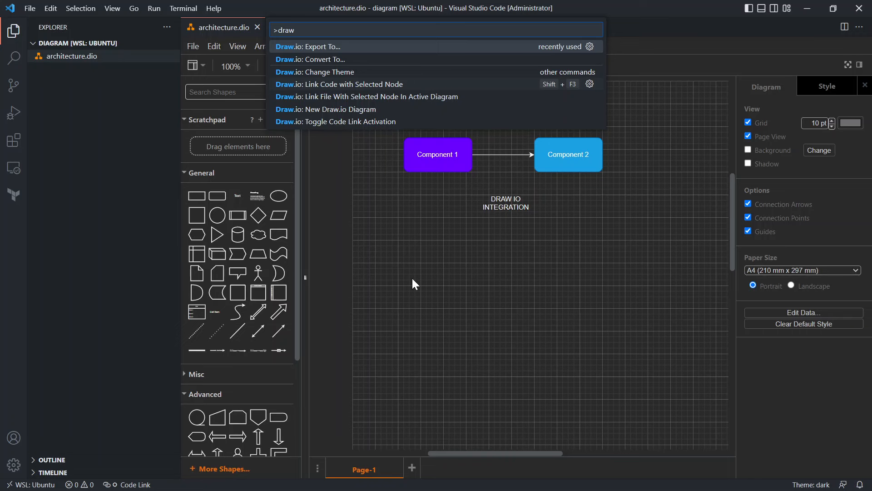
click(328, 65)
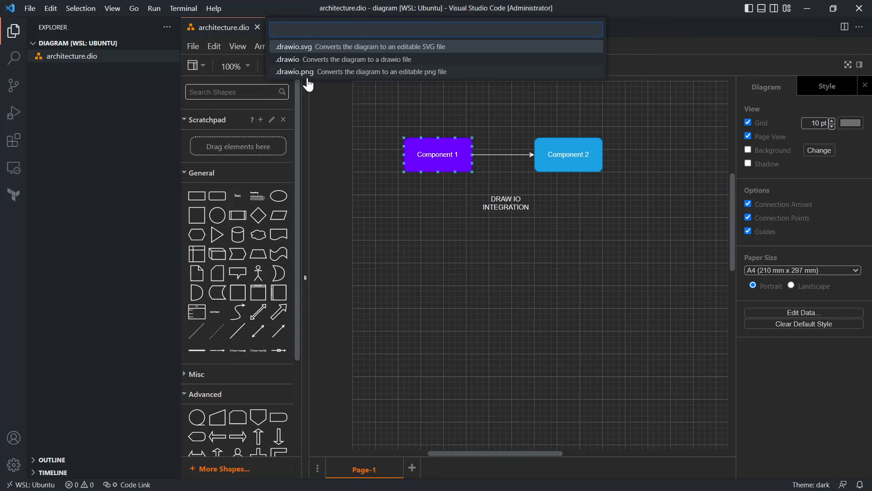
click(309, 50)
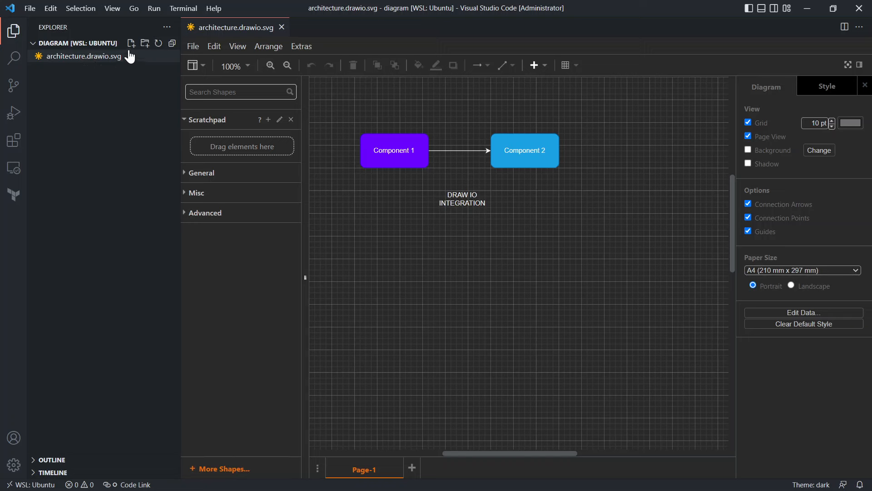
Duplicate Component 1 and place the copy below the "DRAW IO INTEGRATION" text
click(110, 60)
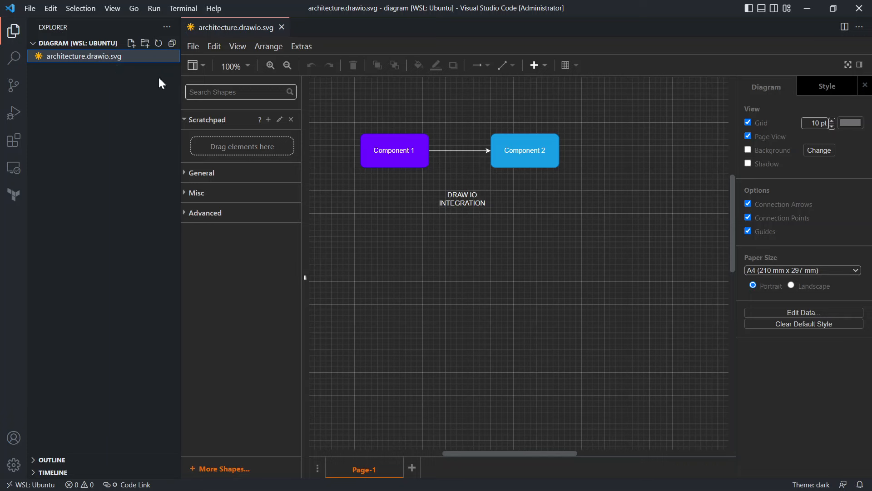
click(408, 148)
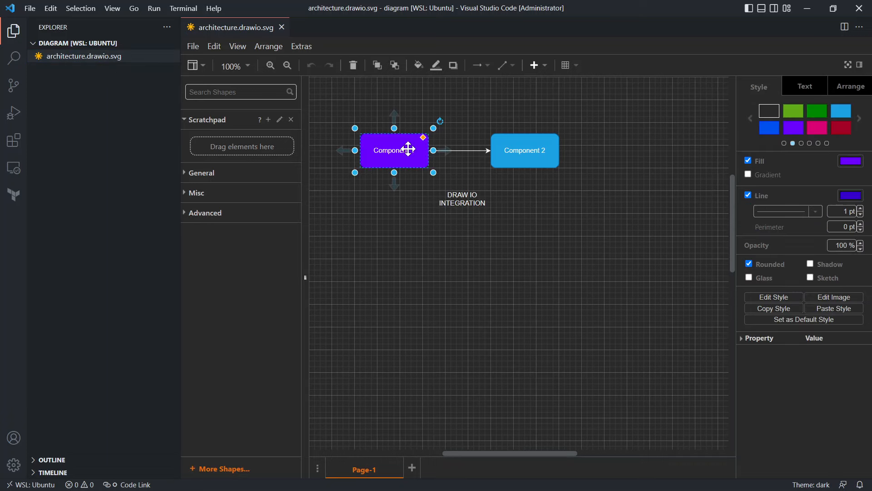
key(ctrl+d)
drag(408, 148, 477, 266)
double_click(476, 266)
click(482, 290)
click(468, 262)
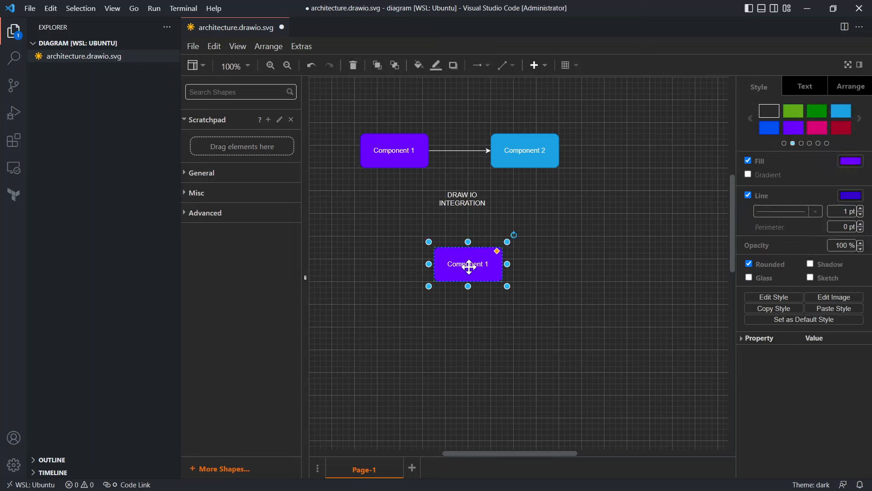
Relabel the duplicated box as XYZ with the dark green style and save the diagram
double_click(469, 266)
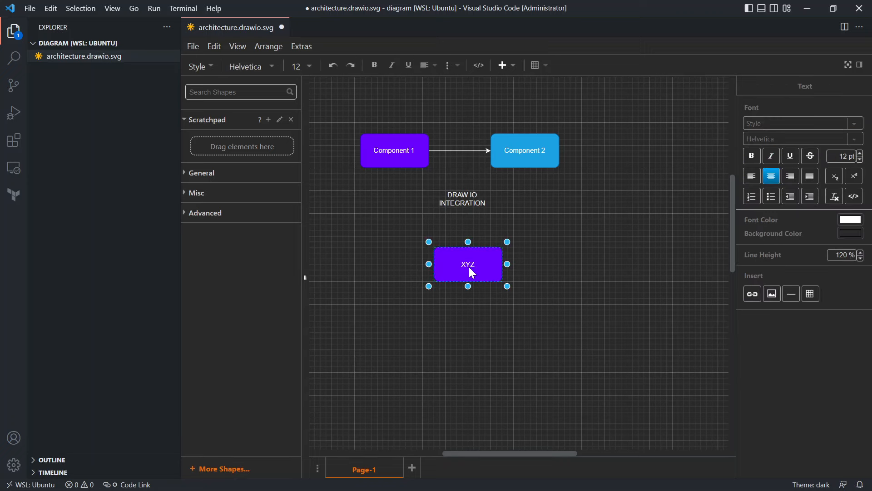
click(469, 265)
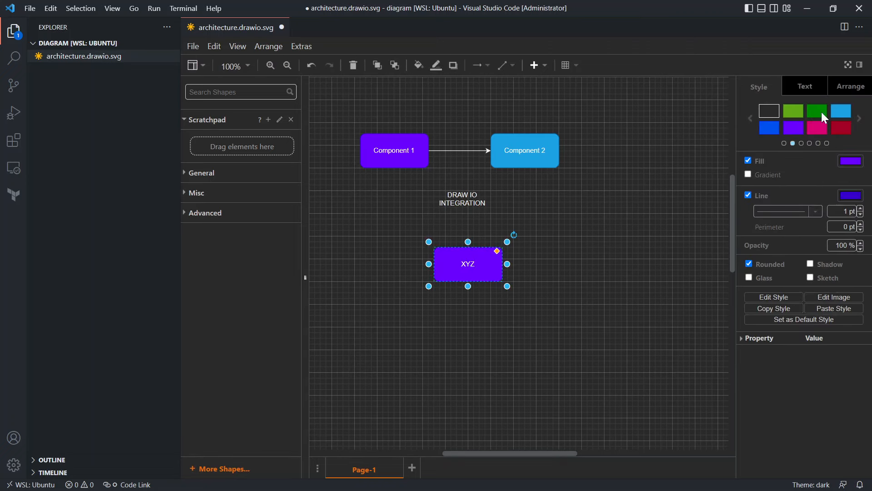
click(822, 111)
click(587, 309)
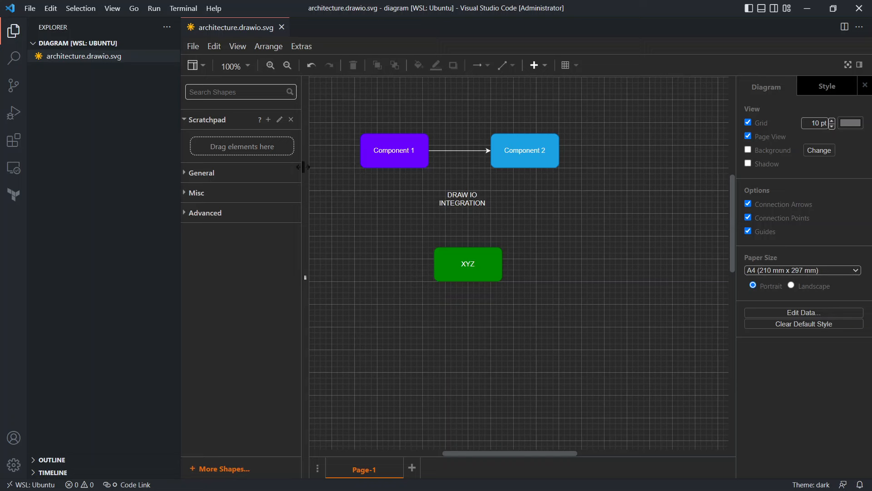
Create a README.md file in the diagram folder and embed the diagram with ![](./architecture.drawio.svg)
click(131, 43)
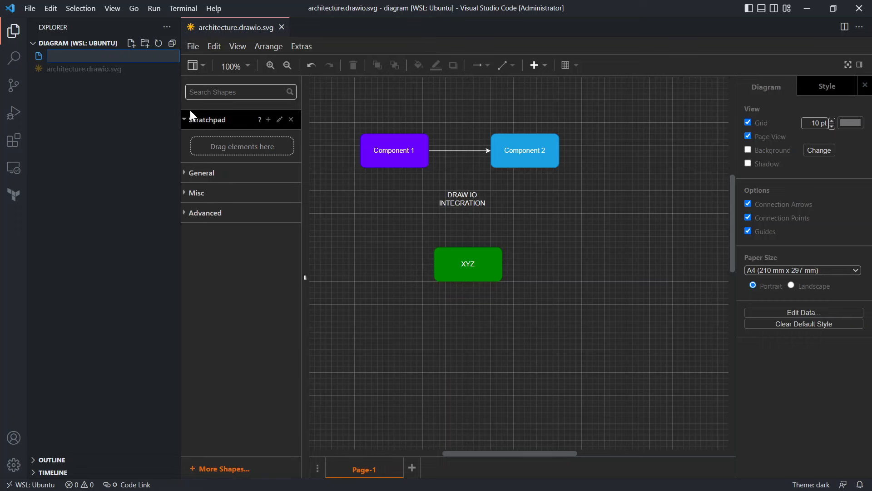
text(README.Md)
key(Return)
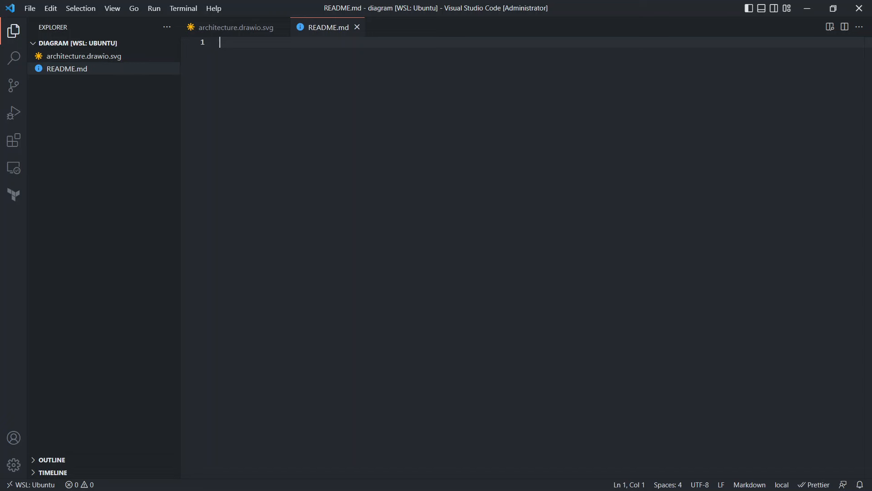
text(![)
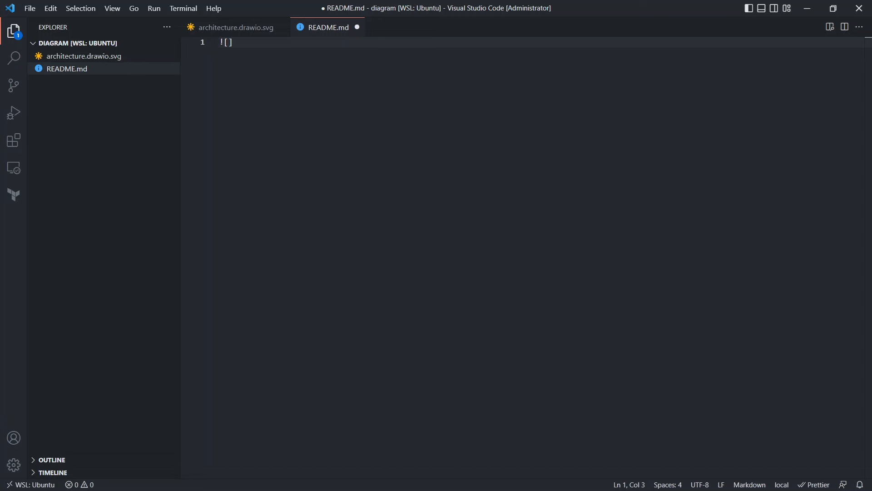
text(](./)
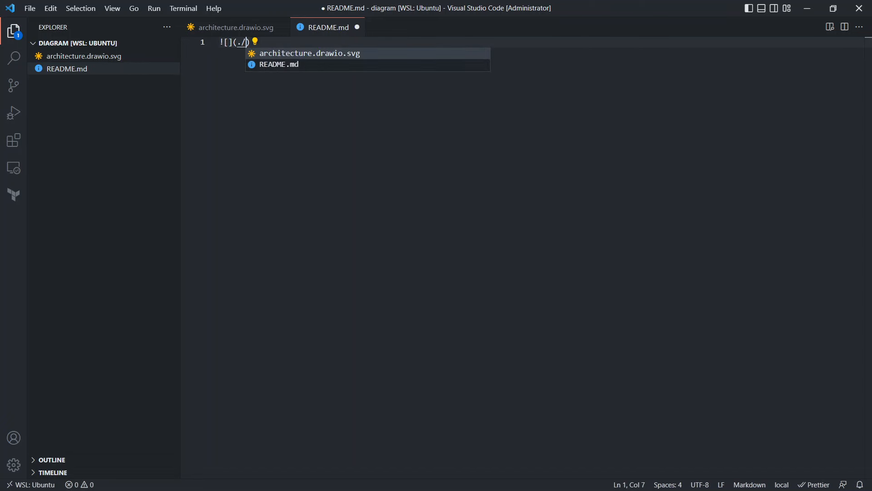
key(Return)
Add the heading "# Documentation" and a blank line above the image link, and save README.md
key(Home)
key(Return)
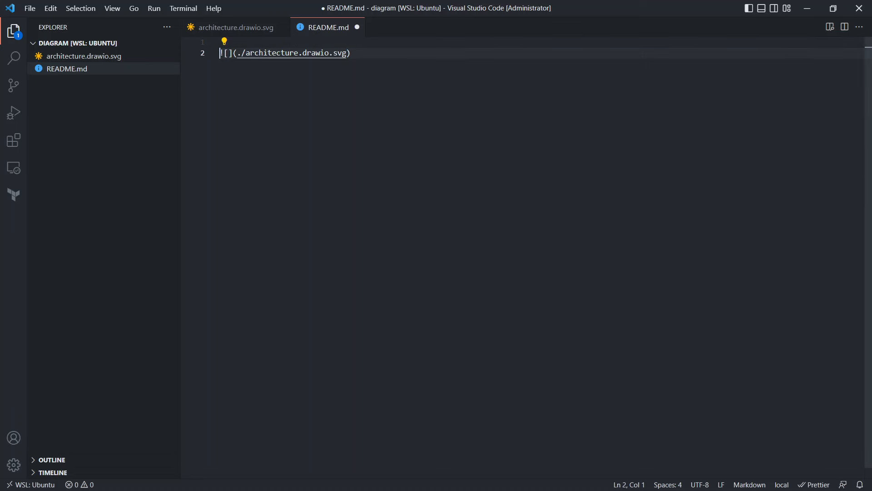
key(Return)
key(Up)
key(Up)
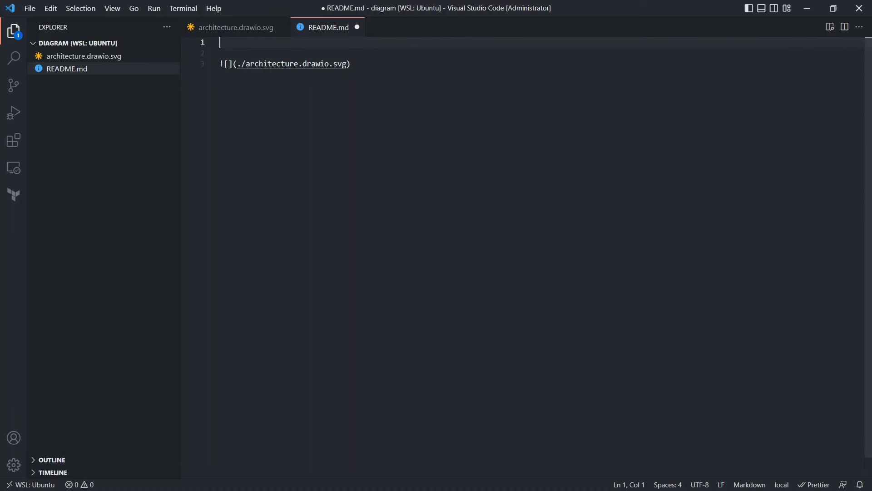
text(# Documentation)
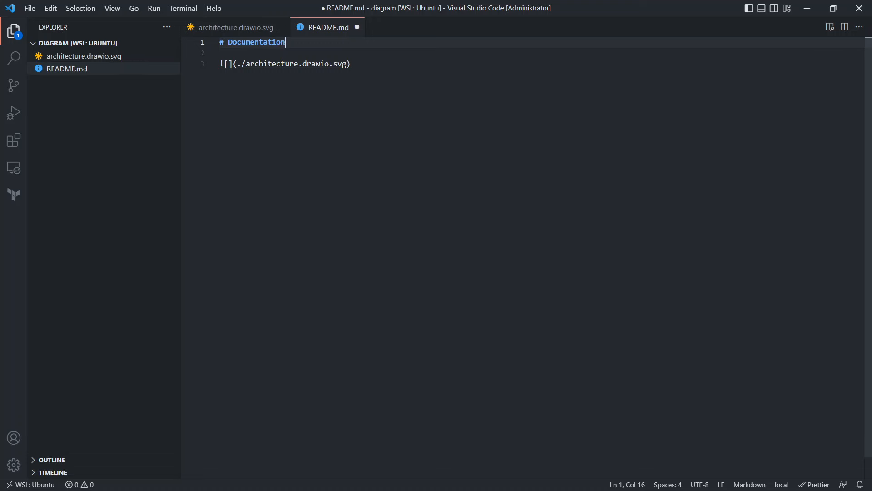
key(ctrl+s)
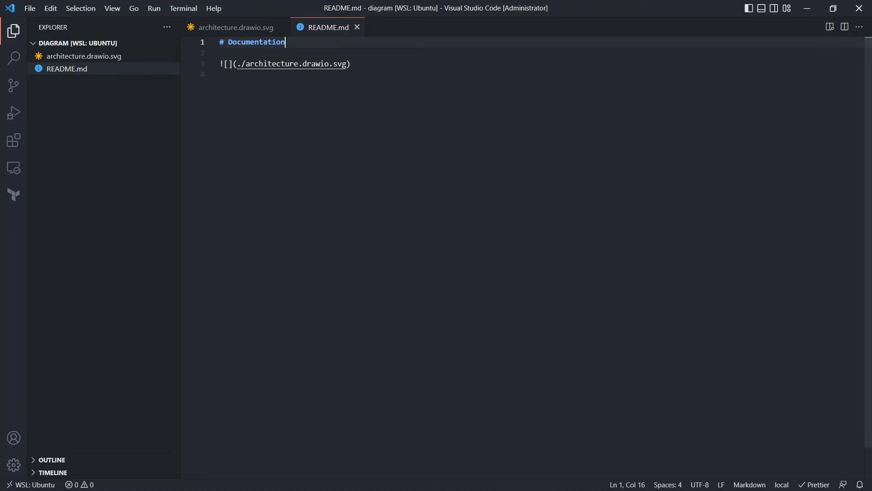
Show the README.md preview beside the diagram editor, with the README source, file explorer and diagram format settings closed
click(829, 29)
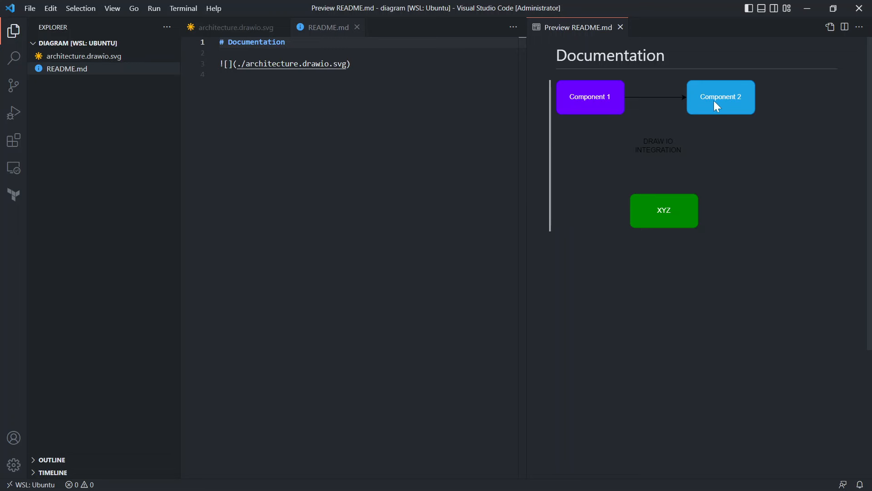
click(357, 27)
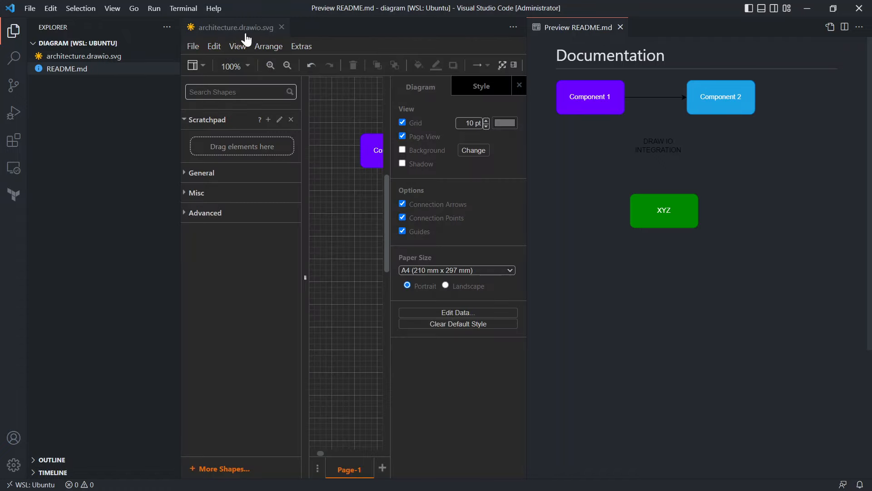
click(11, 36)
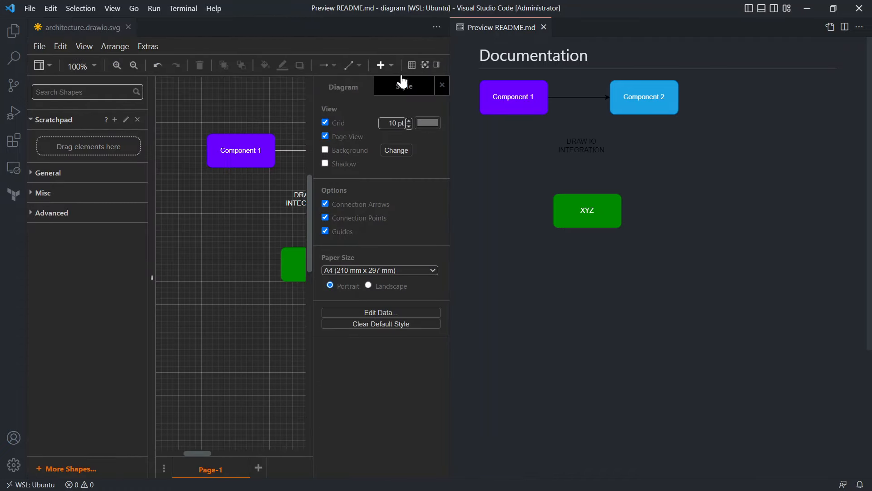
click(442, 85)
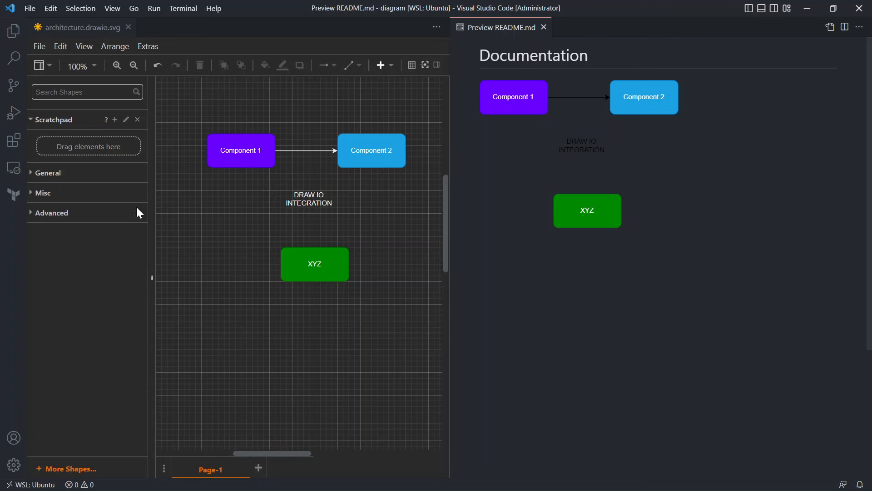
Add the person shape from the Advanced shapes beside the XYZ box, below Component 1, and save the diagram
click(33, 214)
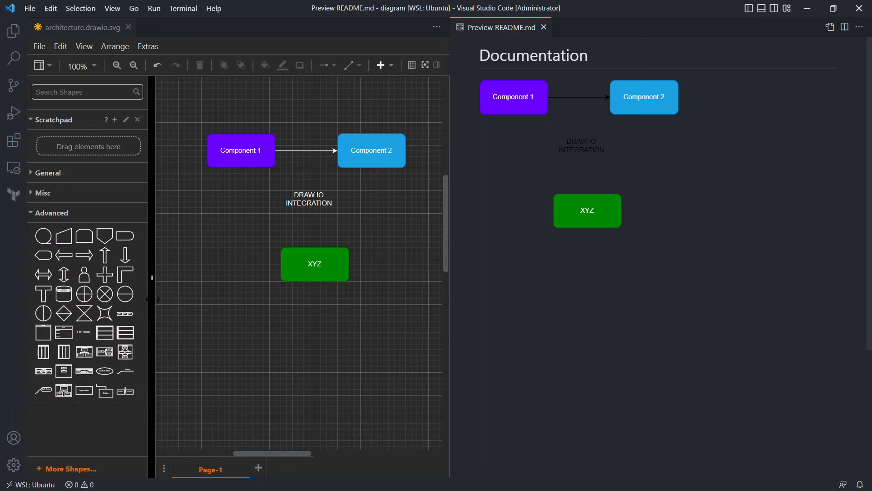
drag(84, 274, 230, 264)
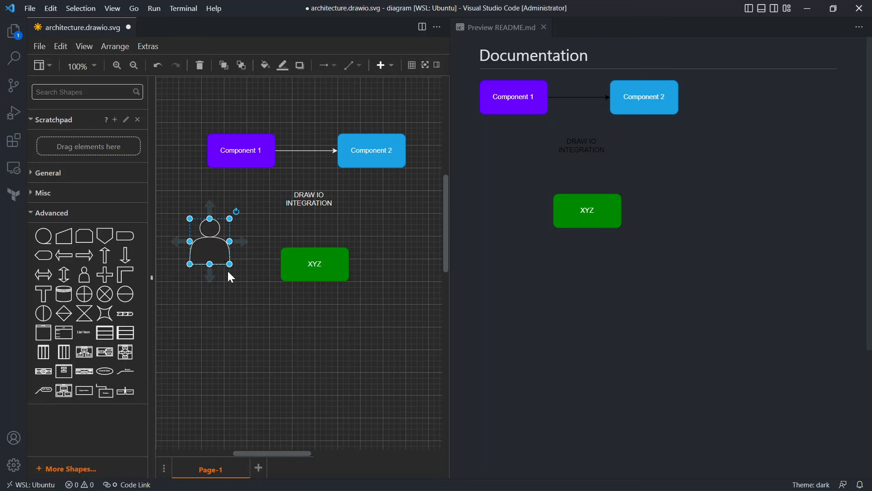
key(ctrl+s)
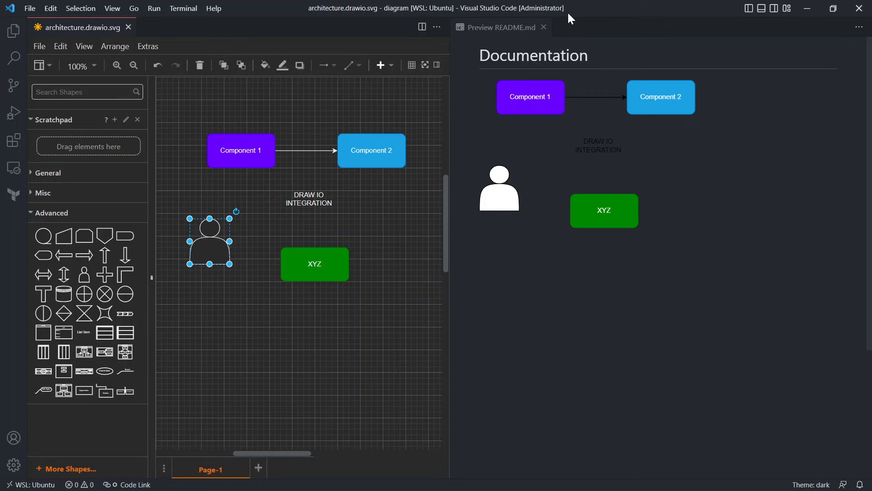
Close the README.md preview and show the file explorer again
click(544, 28)
click(23, 39)
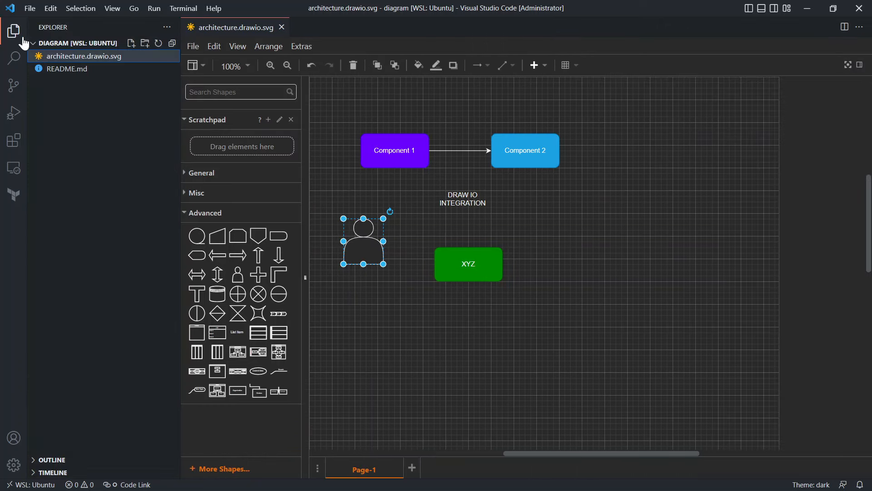